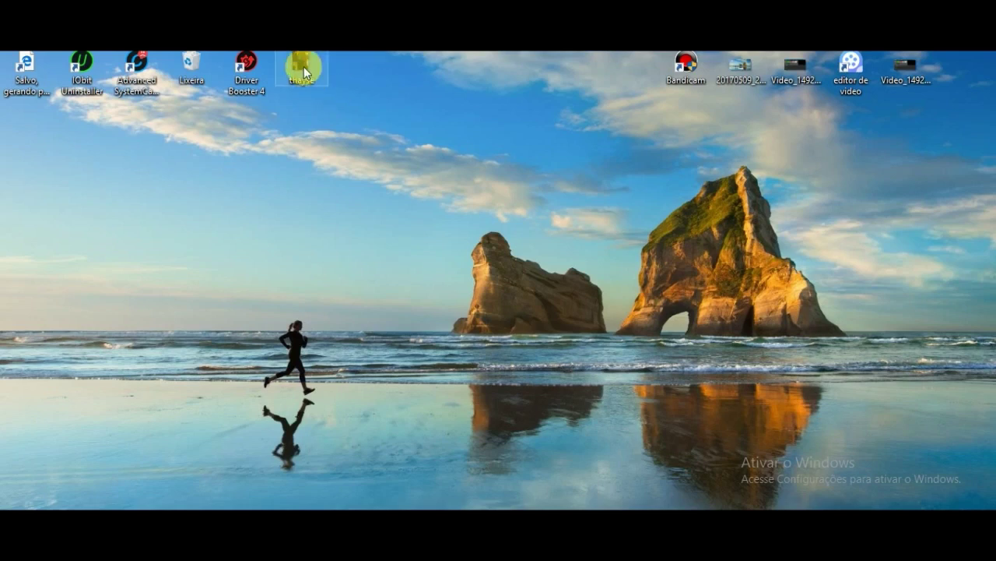
left_click_drag(361, 68, 298, 51)
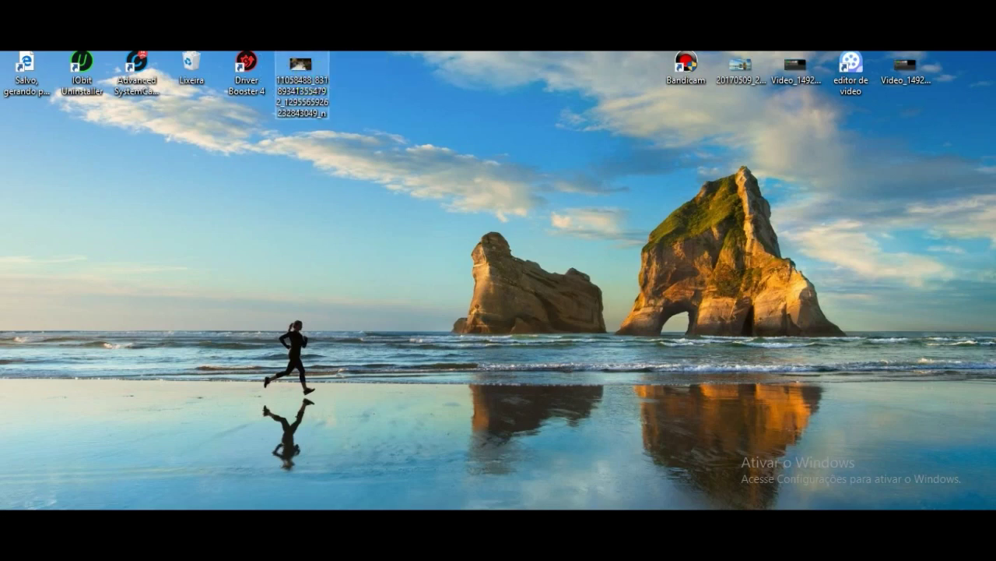
key("Delete")
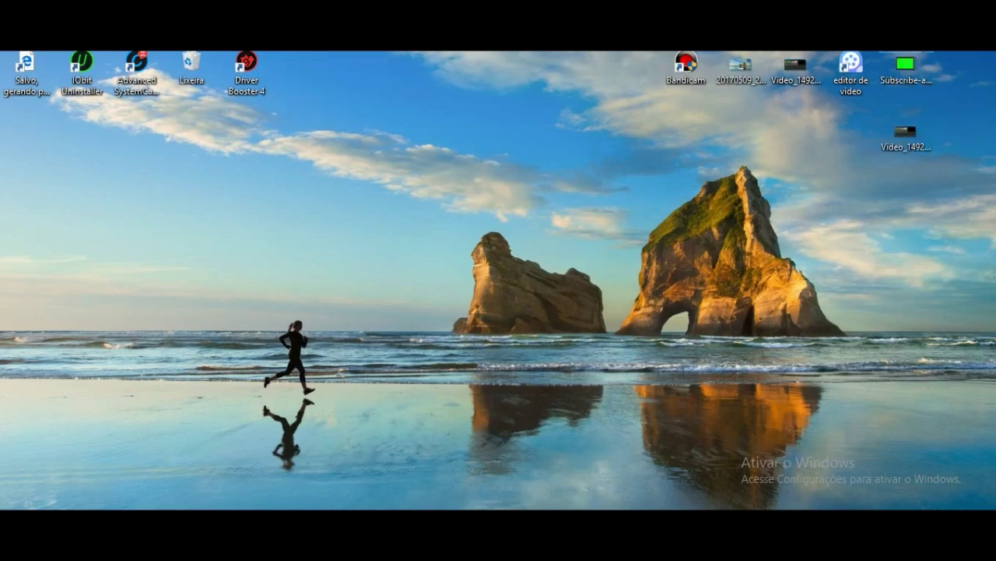
left_click(907, 135)
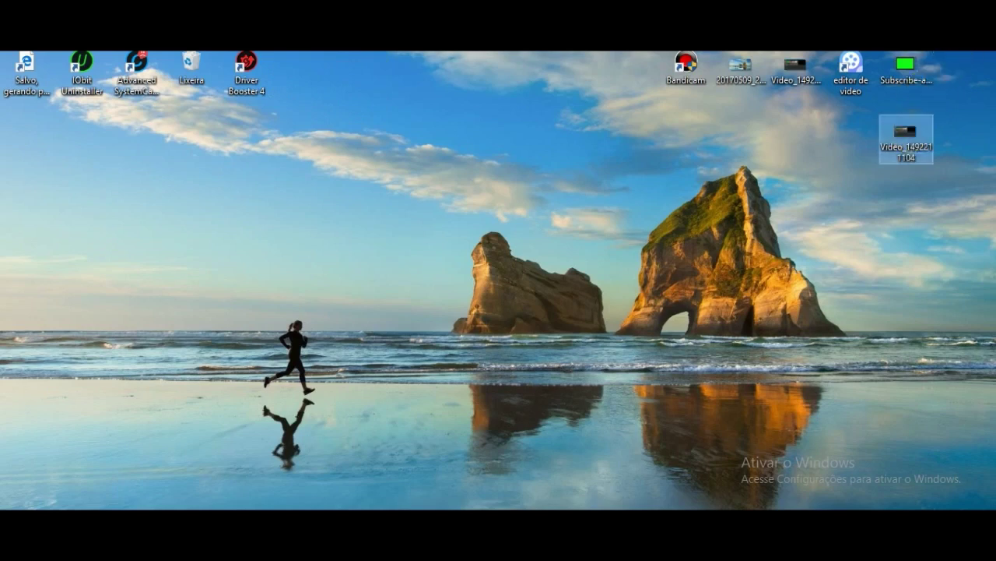
key("Delete")
right_click(368, 54)
left_click_drag(386, 314, 399, 355)
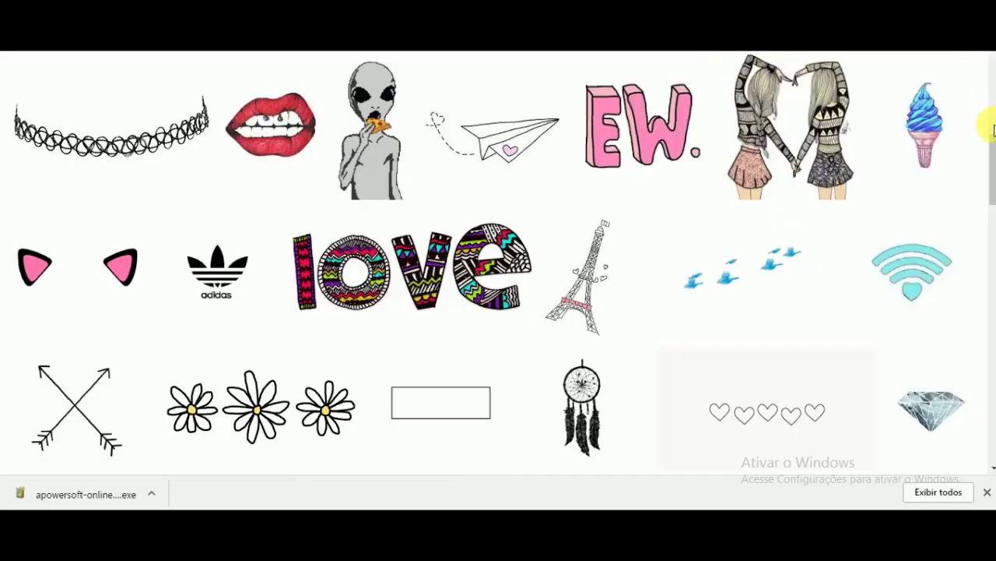
Browse the Google image results for "imagens em png tumblr" to examine the available PNG graphics.
left_click_drag(986, 145, 994, 51)
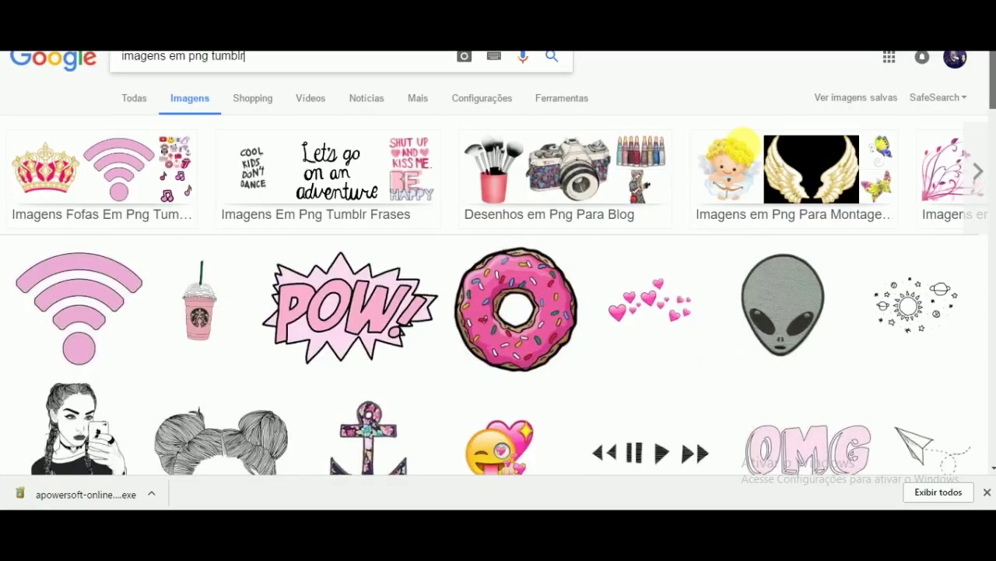
left_click(268, 60)
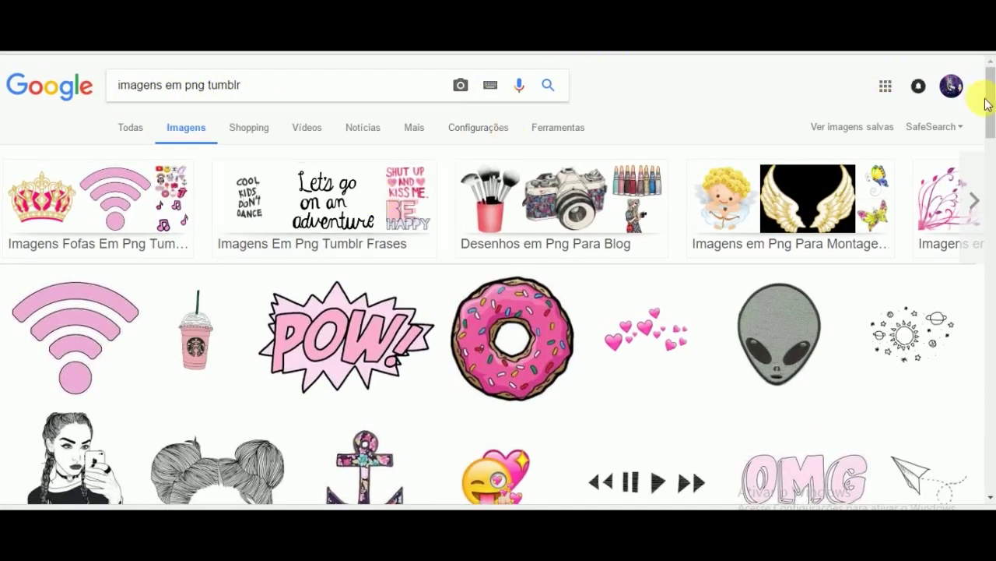
scroll(990, 125, "down", 5)
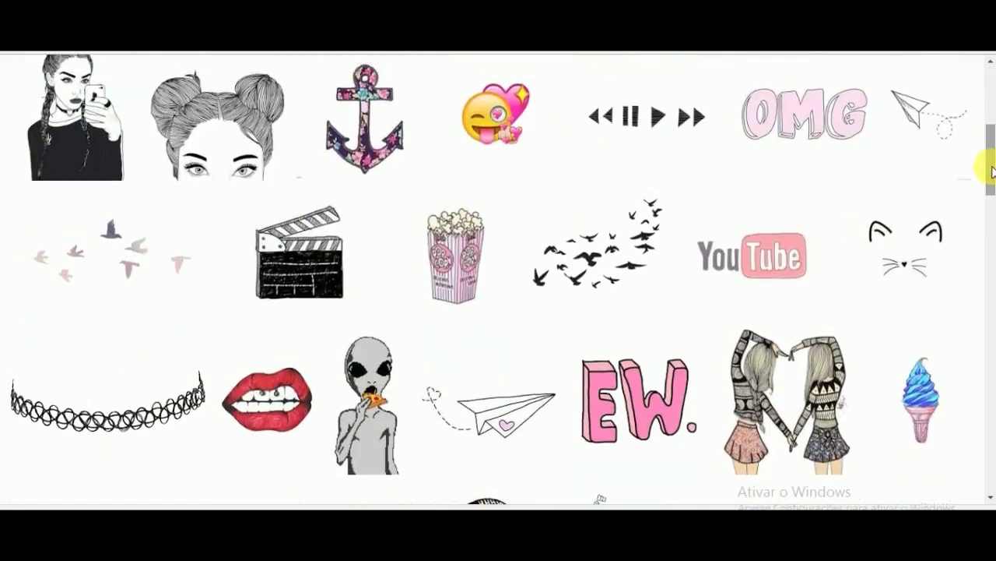
scroll(990, 173, "down", 1)
left_click_drag(987, 176, 987, 211)
scroll(987, 212, "up", 3)
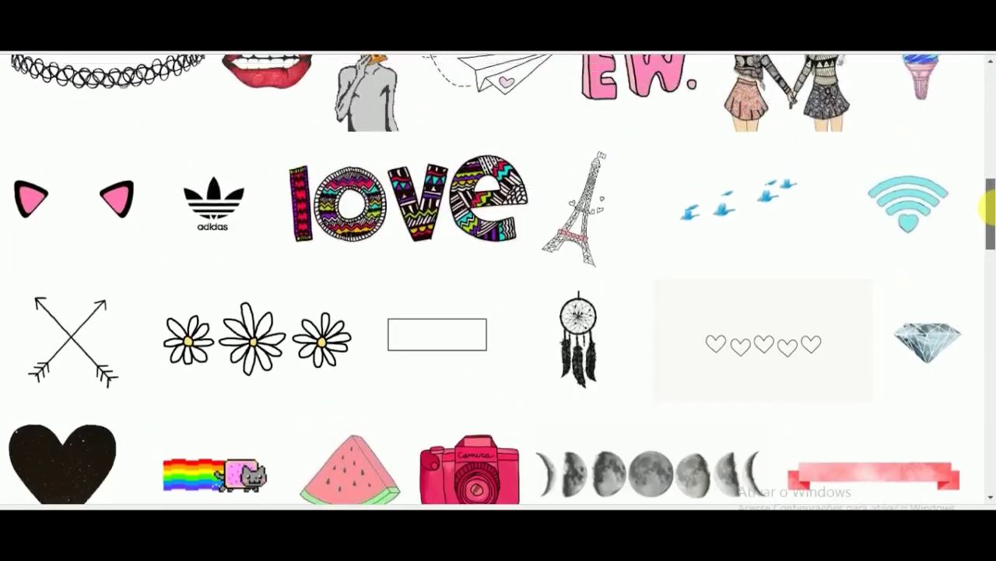
scroll(990, 215, "down", 1)
scroll(971, 264, "down", 5)
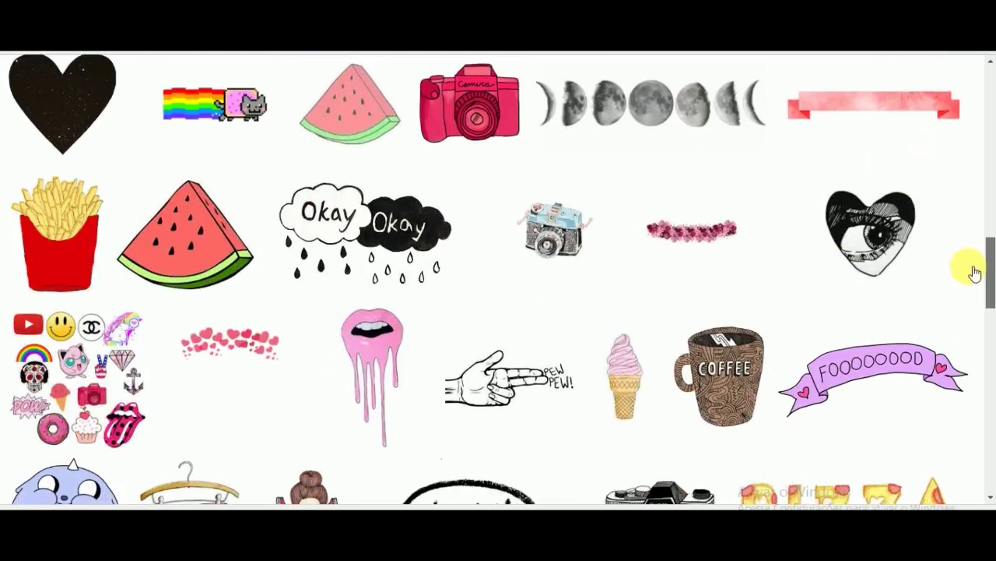
scroll(991, 269, "down", 5)
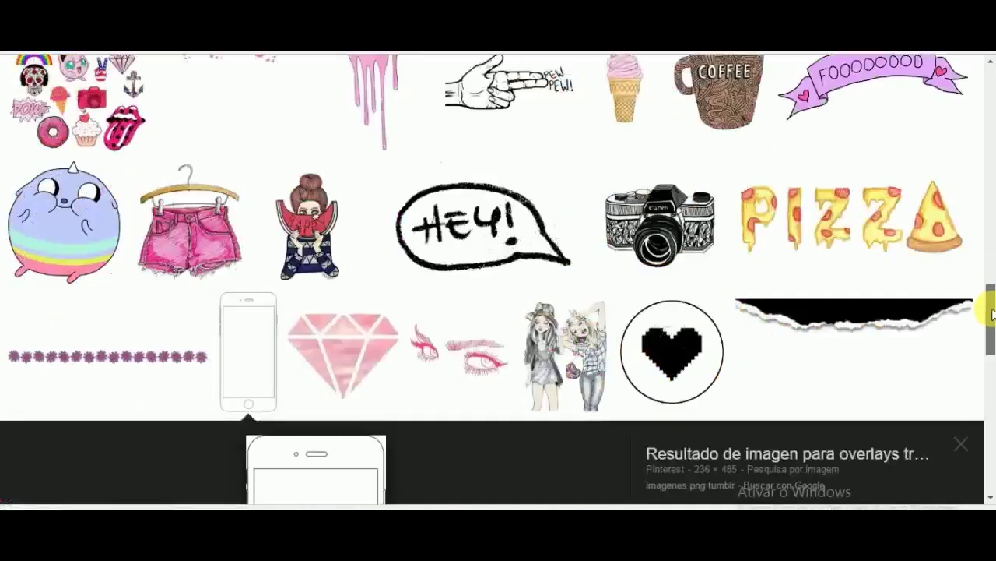
left_click_drag(990, 323, 987, 423)
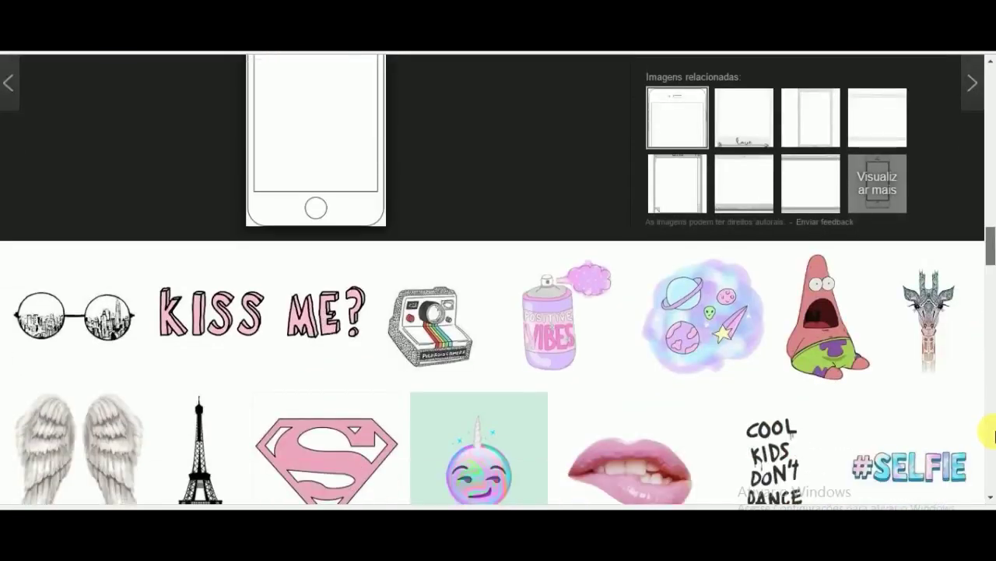
scroll(552, 452, "down", 5)
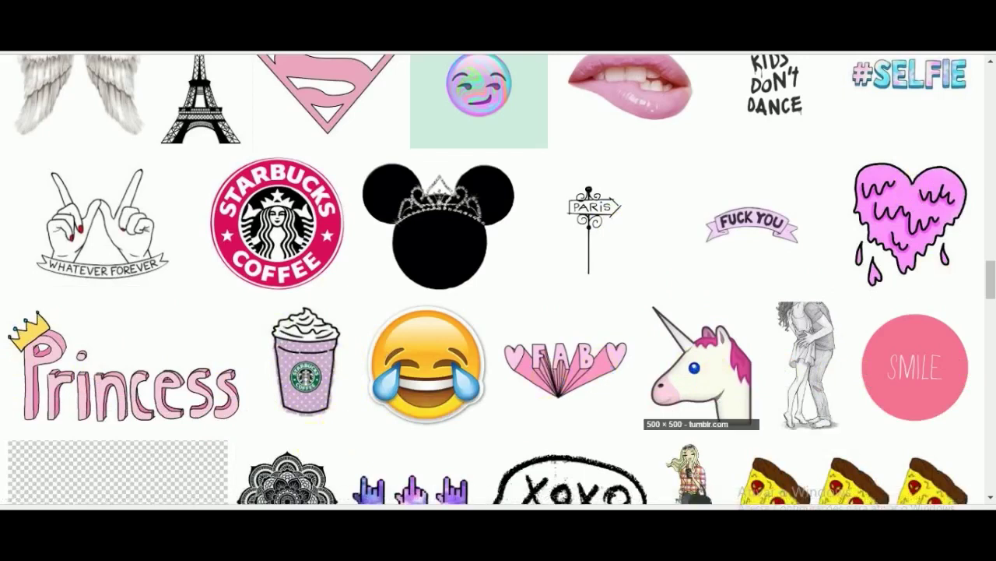
Preview the blank checkered PNG and the mandala PNG, and look through the first image results again.
left_click(117, 471)
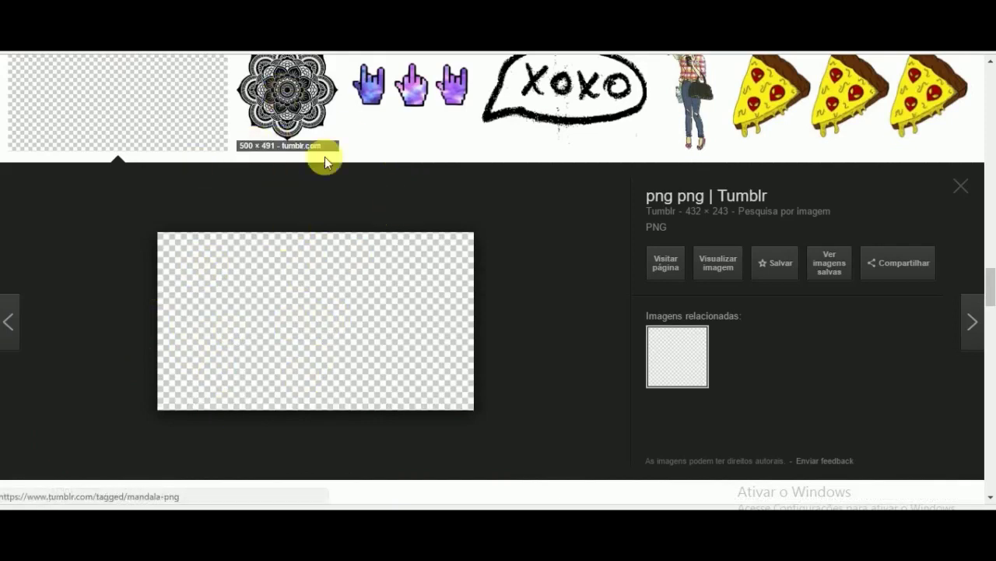
left_click(285, 129)
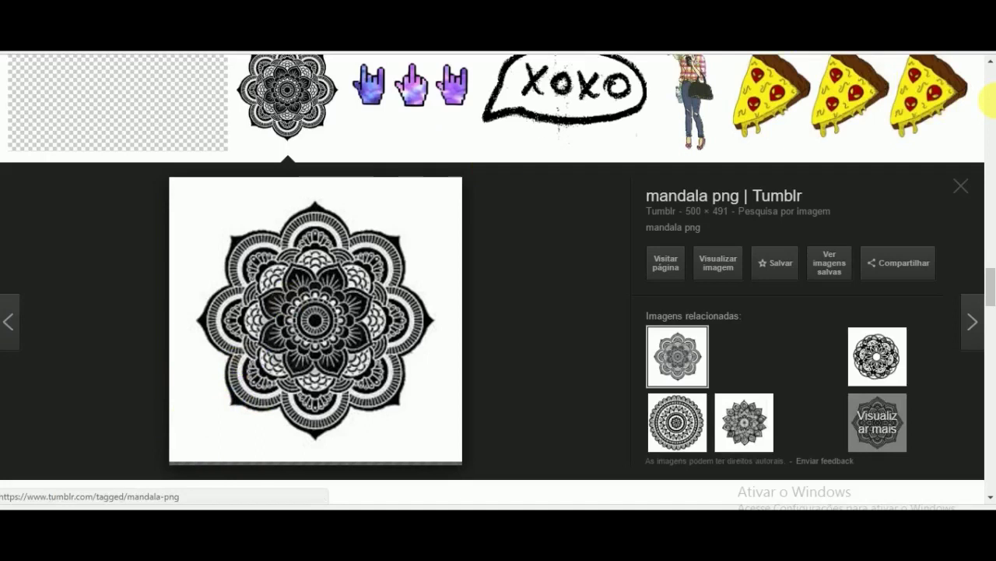
scroll(989, 101, "up", 15)
scroll(401, 485, "up", 5)
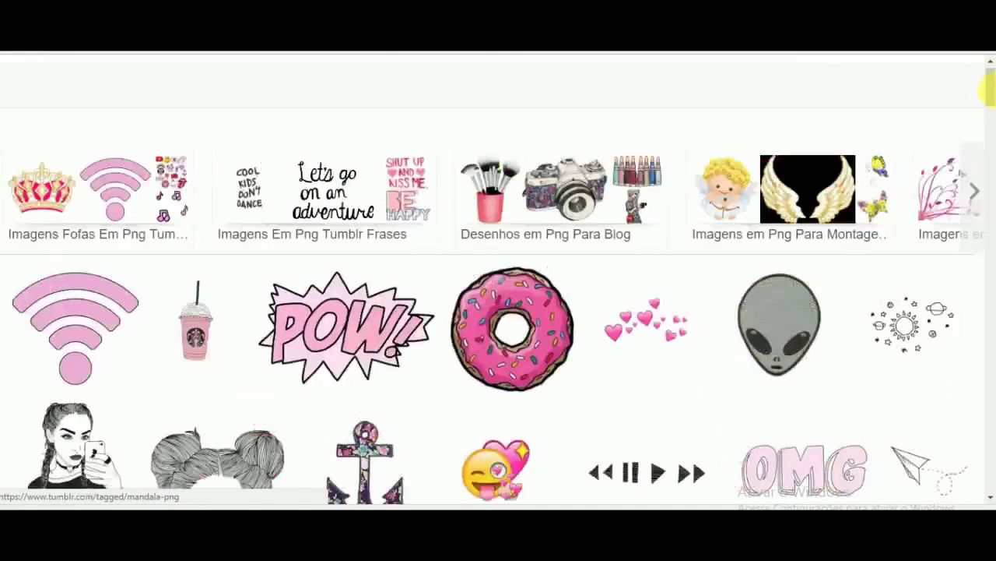
left_click(988, 91)
left_click_drag(988, 92, 987, 116)
scroll(988, 109, "up", 1)
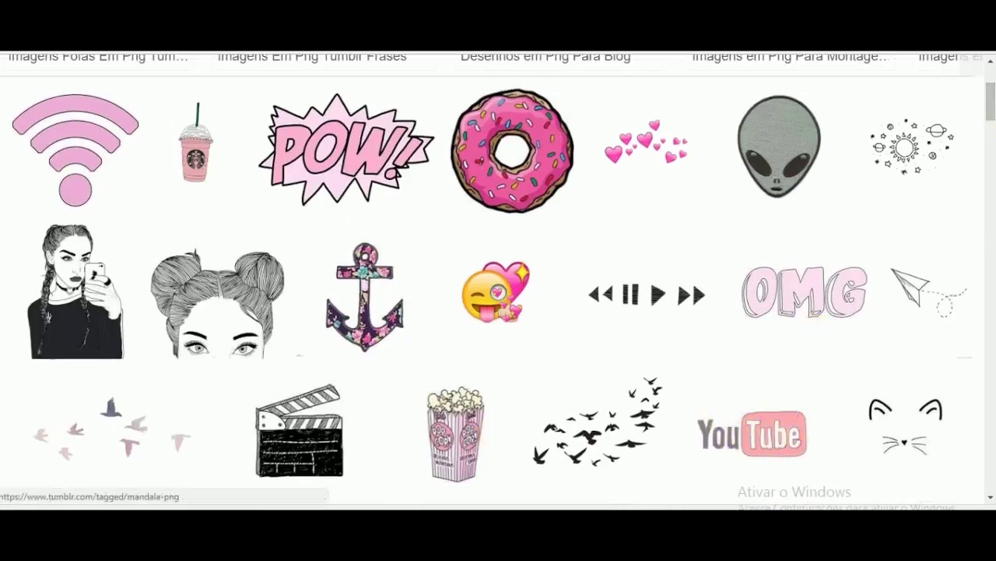
scroll(63, 373, "down", 5)
left_click(62, 378)
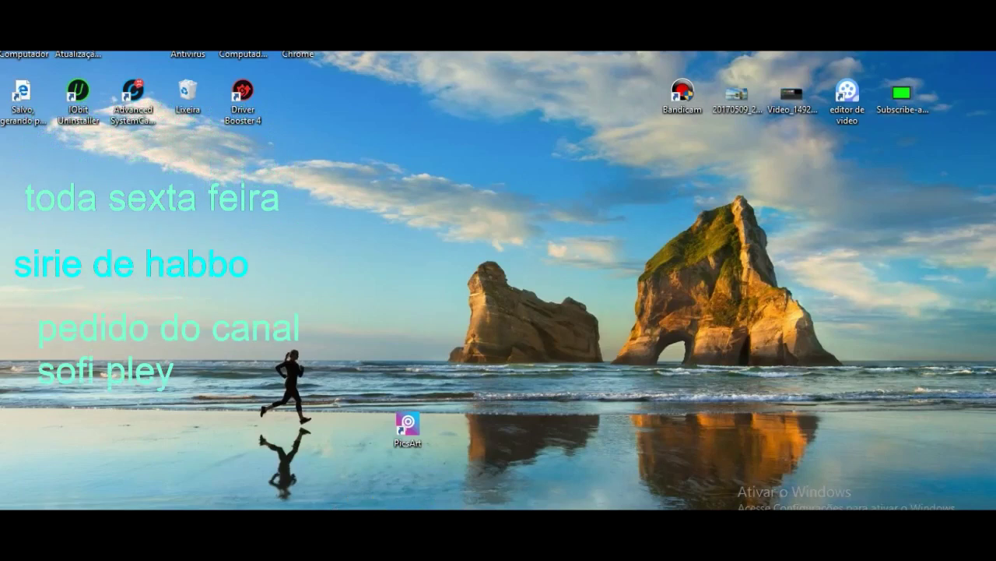
Switch to PicsArt and open the new drawing setup from its creation options.
left_click(413, 448)
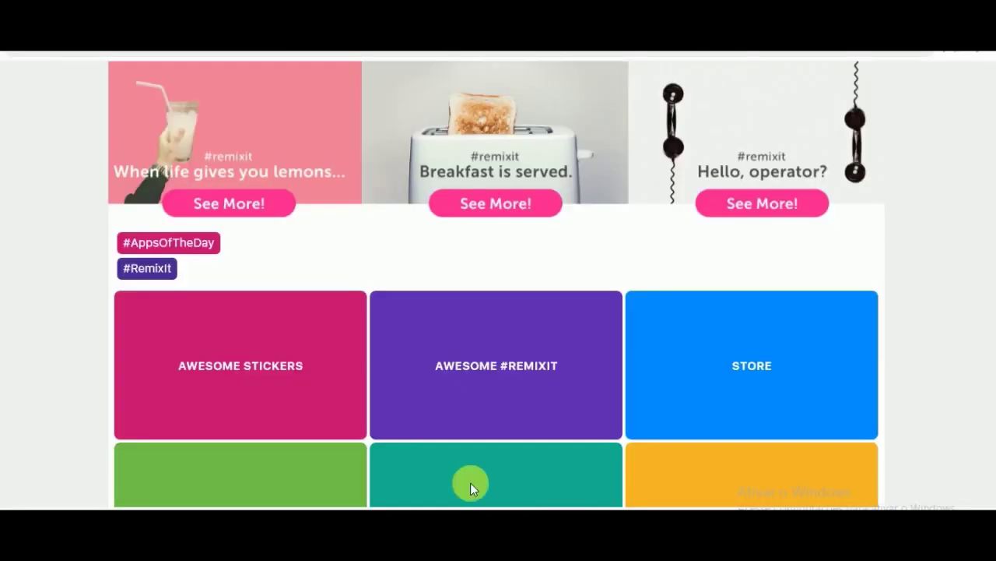
left_click(469, 502)
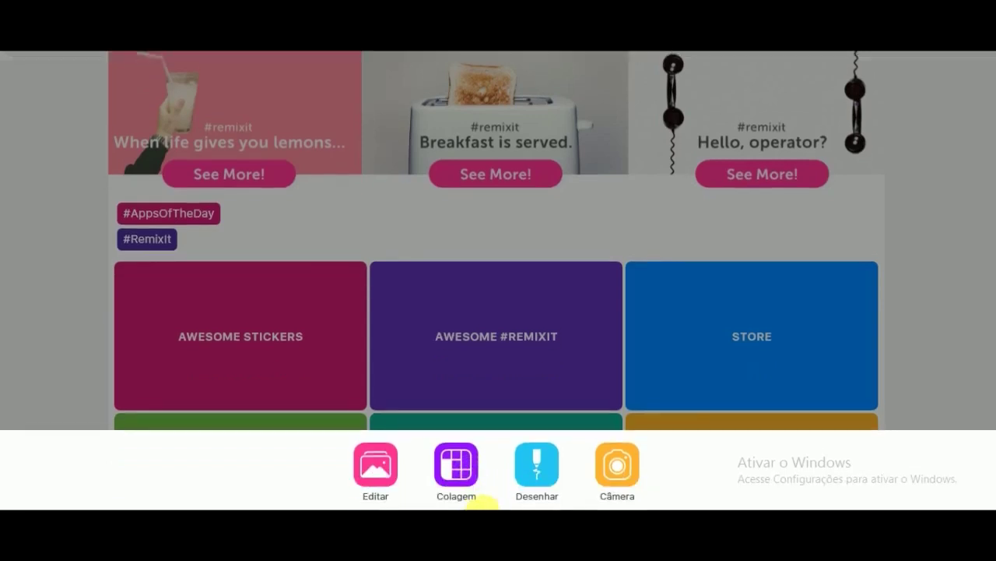
left_click(522, 461)
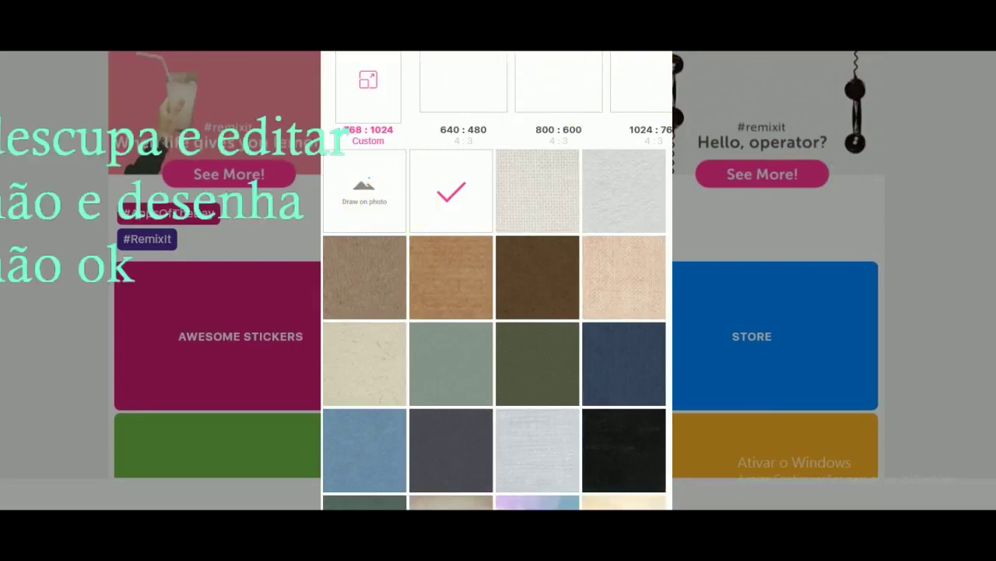
Start a picture edit and add the pastel dripping-paint image "images (3)" from the Imagens folder.
left_click(463, 84)
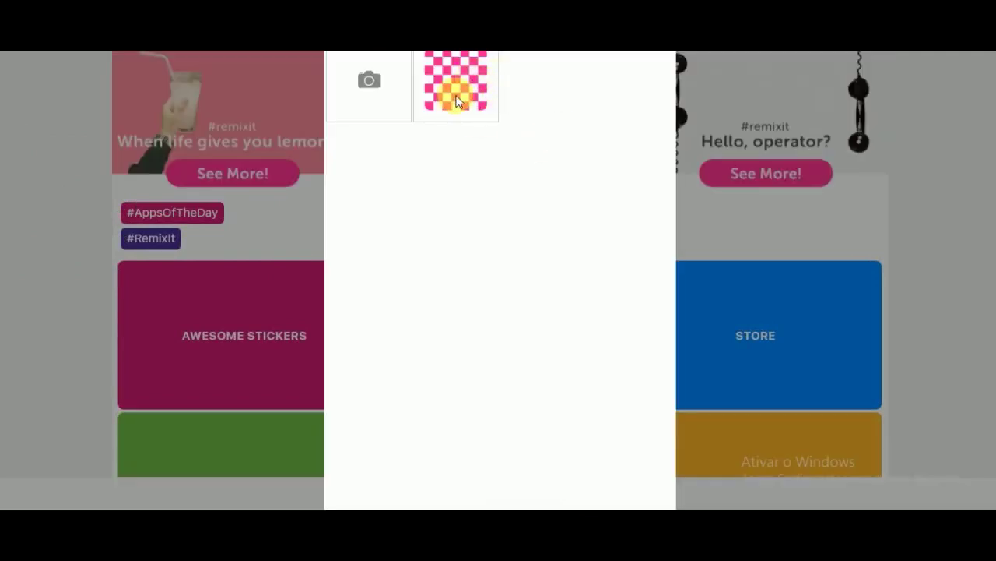
left_click(457, 100)
left_click(433, 84)
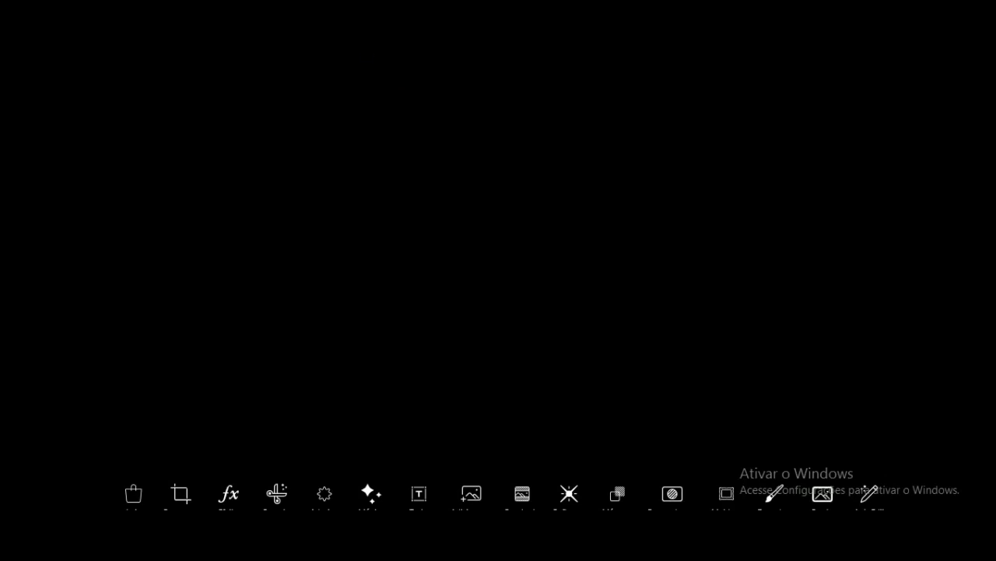
left_click(341, 318)
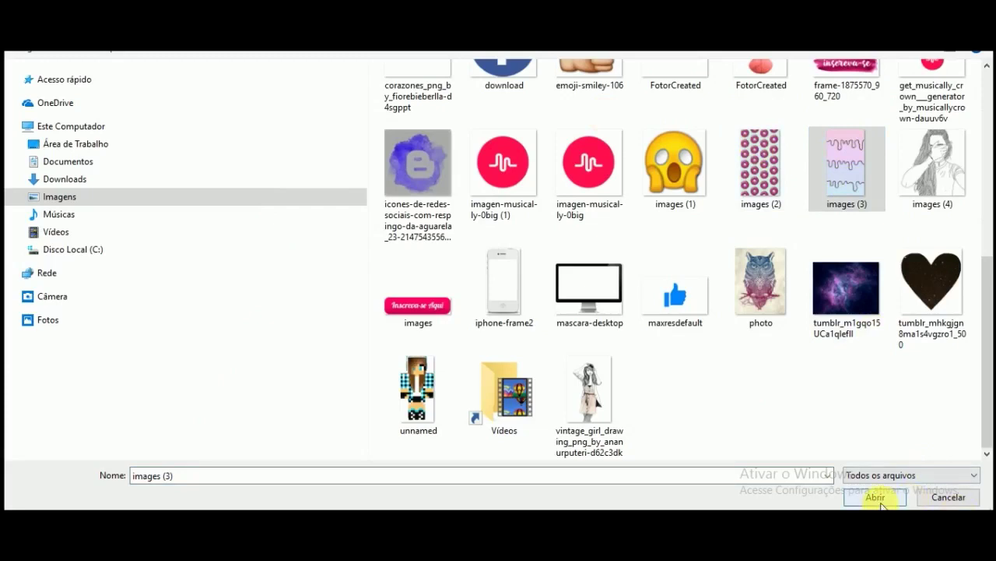
left_click(878, 496)
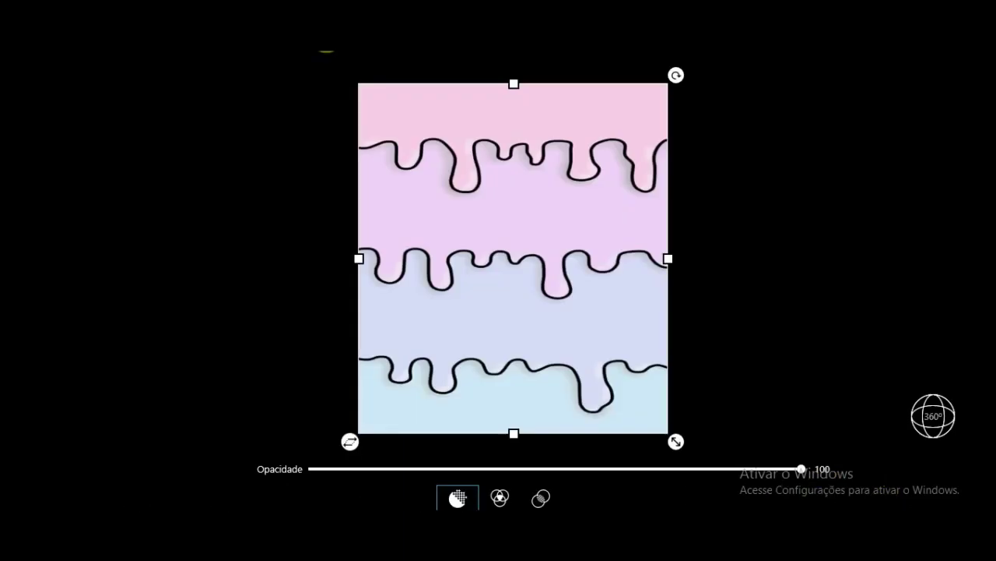
Add the title "como fazer miniatura de vídeo" near the picture's upper edge and colour it with a green-to-purple gradient.
left_click(441, 60)
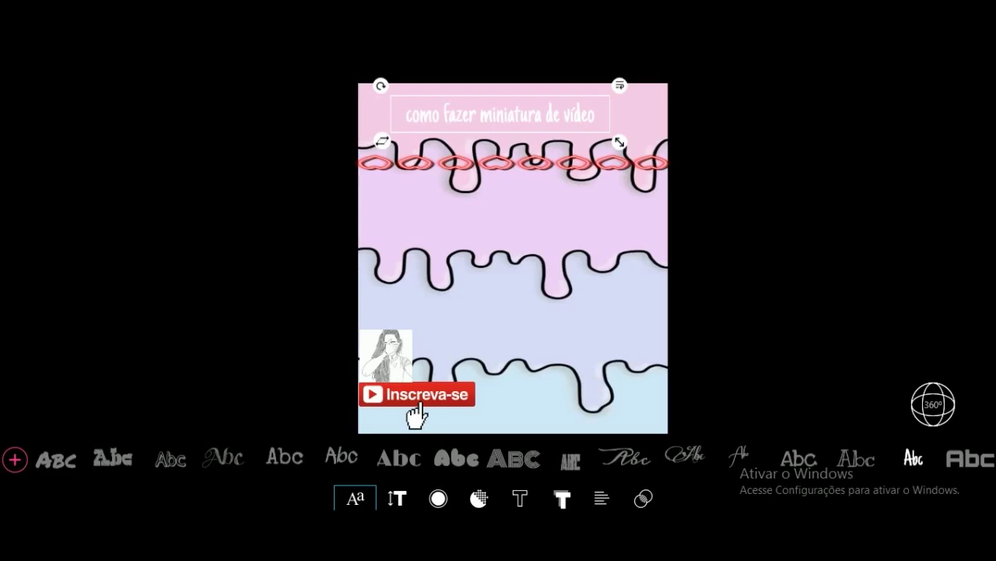
left_click(438, 498)
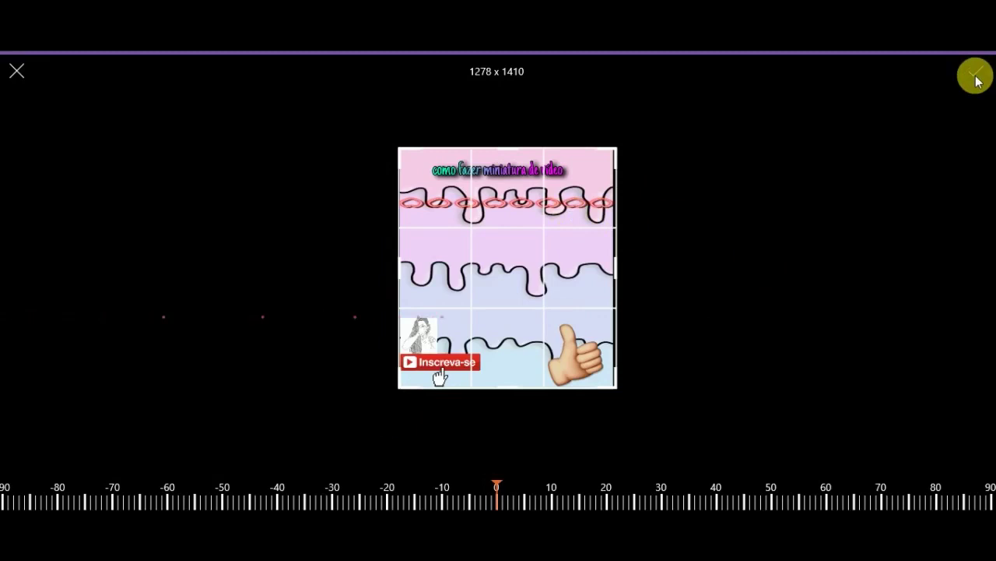
Switch to the YouTube electronic music video page in the browser and capture the screen.
left_click(377, 502)
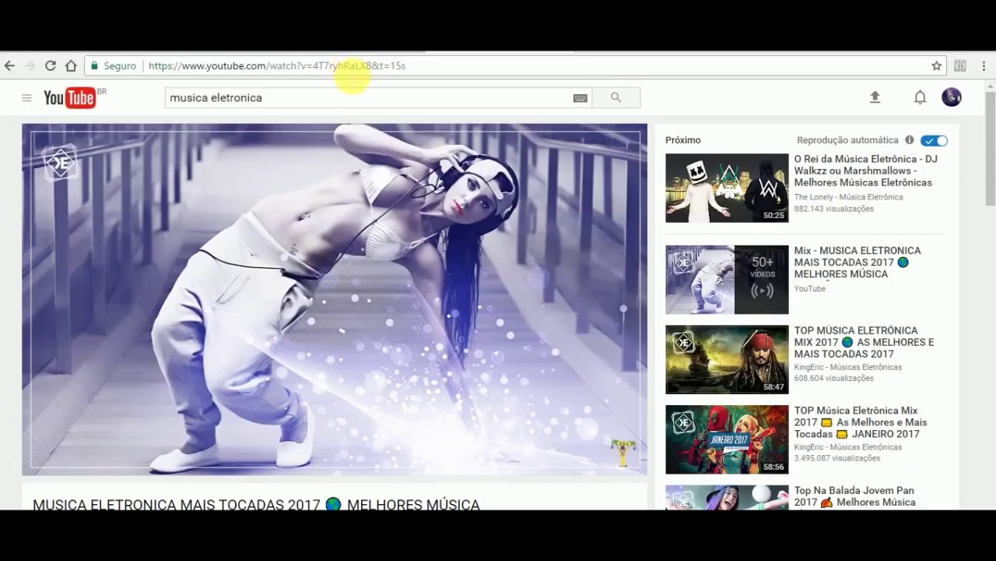
key("Print")
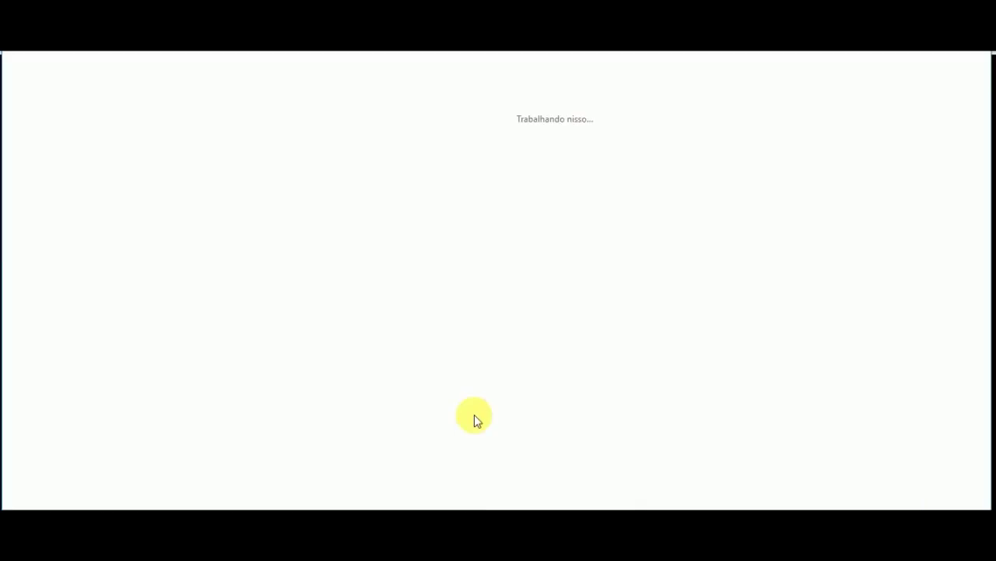